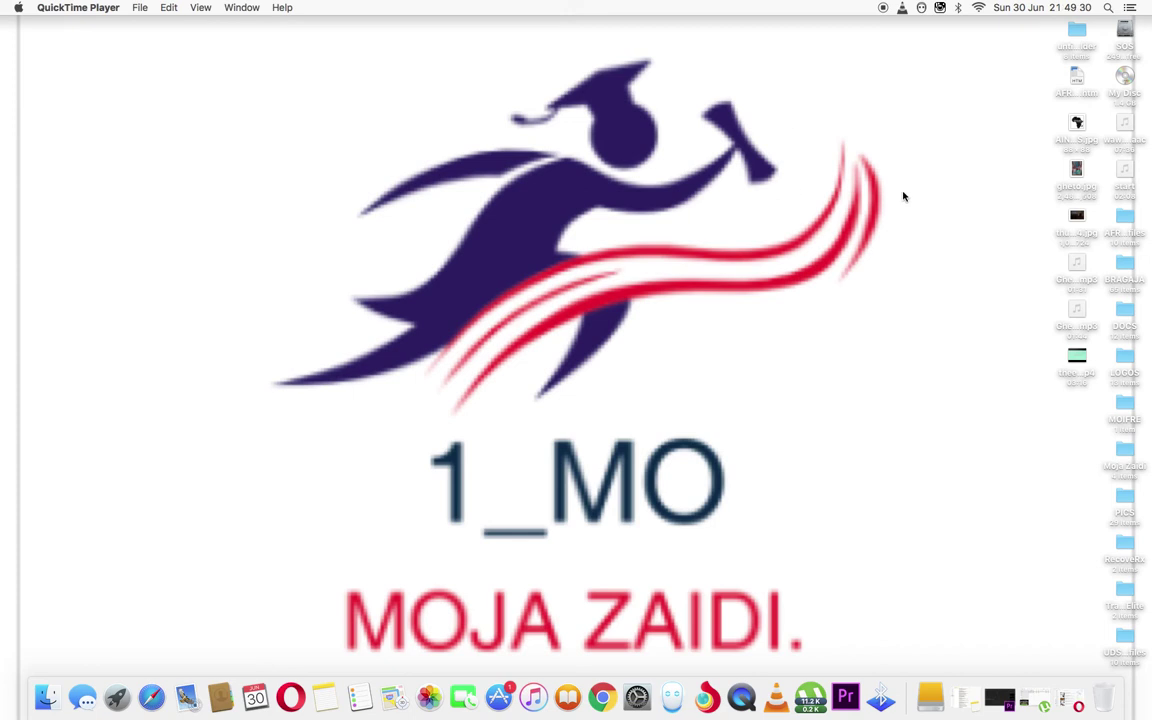
Check TECNO-N8 in the Bluetooth menu, then dismiss the menu as wawawa#1.aac starts arriving
{"action": "left_click", "coordinate": [958, 8]}
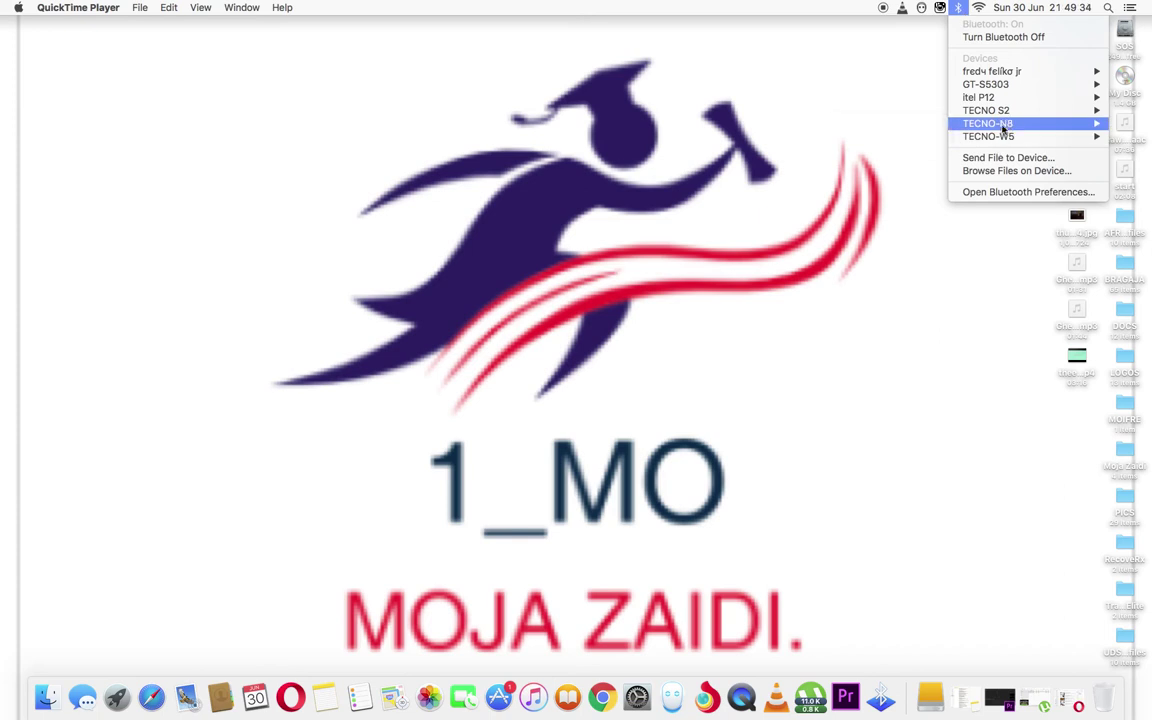
{"action": "mouse_move", "coordinate": [1002, 126]}
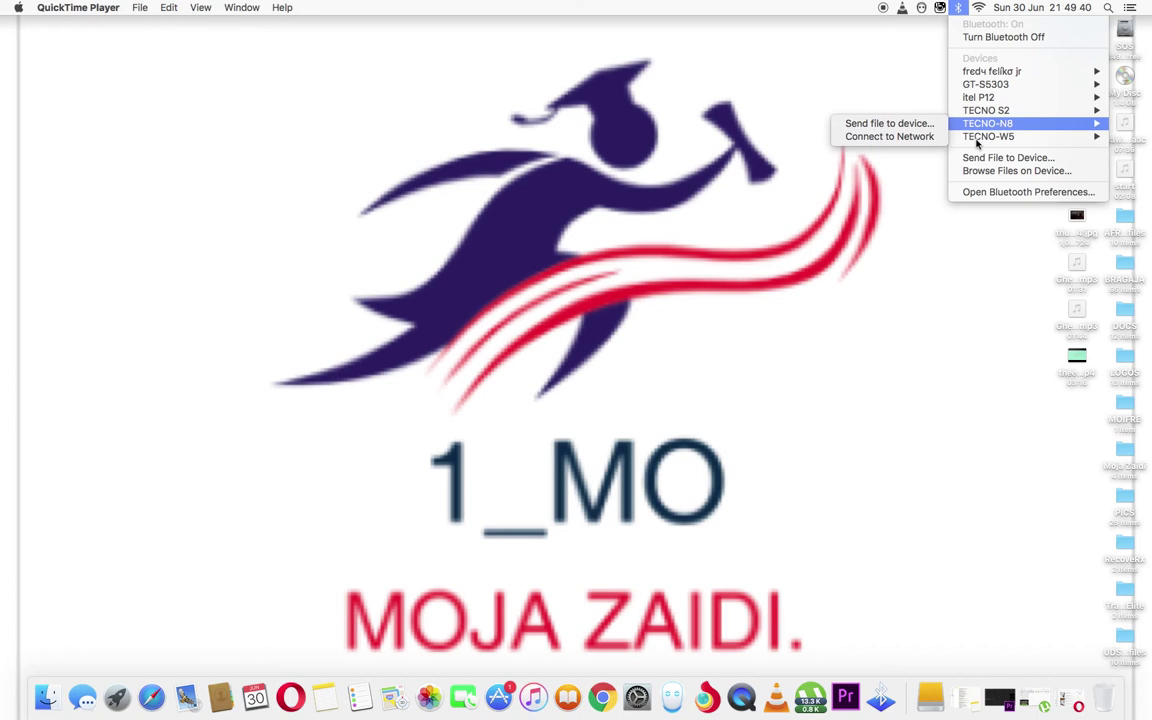
{"action": "left_click", "coordinate": [766, 172]}
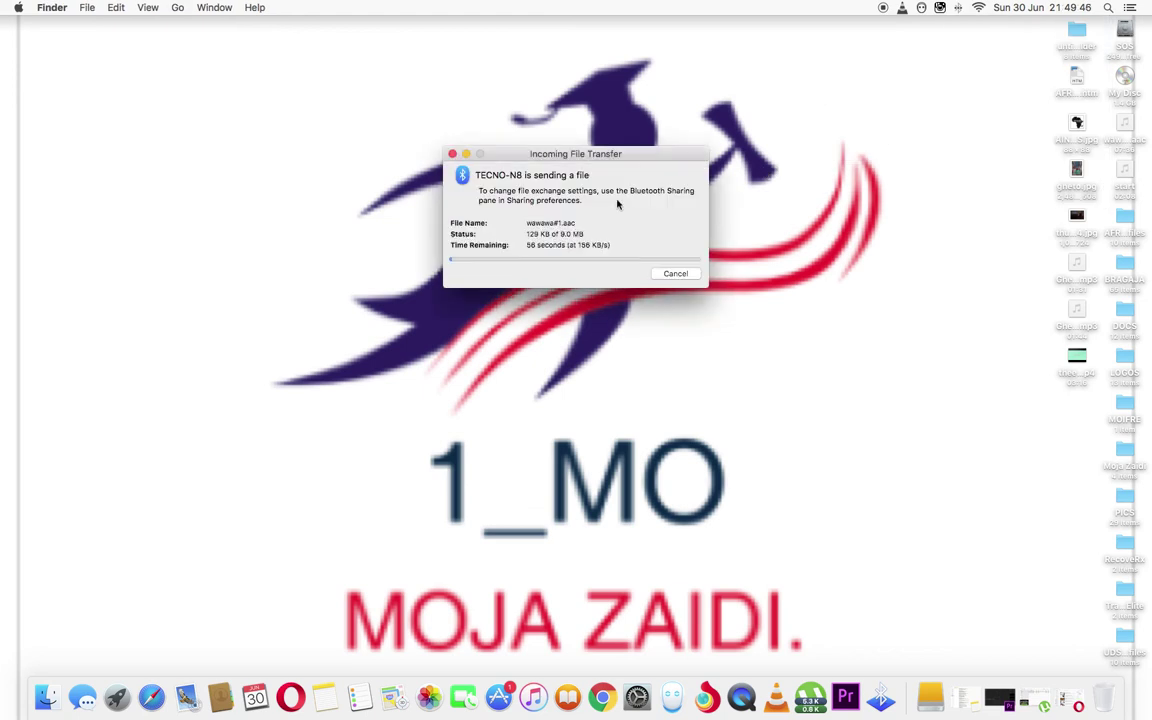
Move the Incoming File Transfer window up and left while the transfer reaches 8.1 of 9.0 MB
{"action": "left_click_drag", "start_coordinate": [581, 155], "coordinate": [585, 115]}
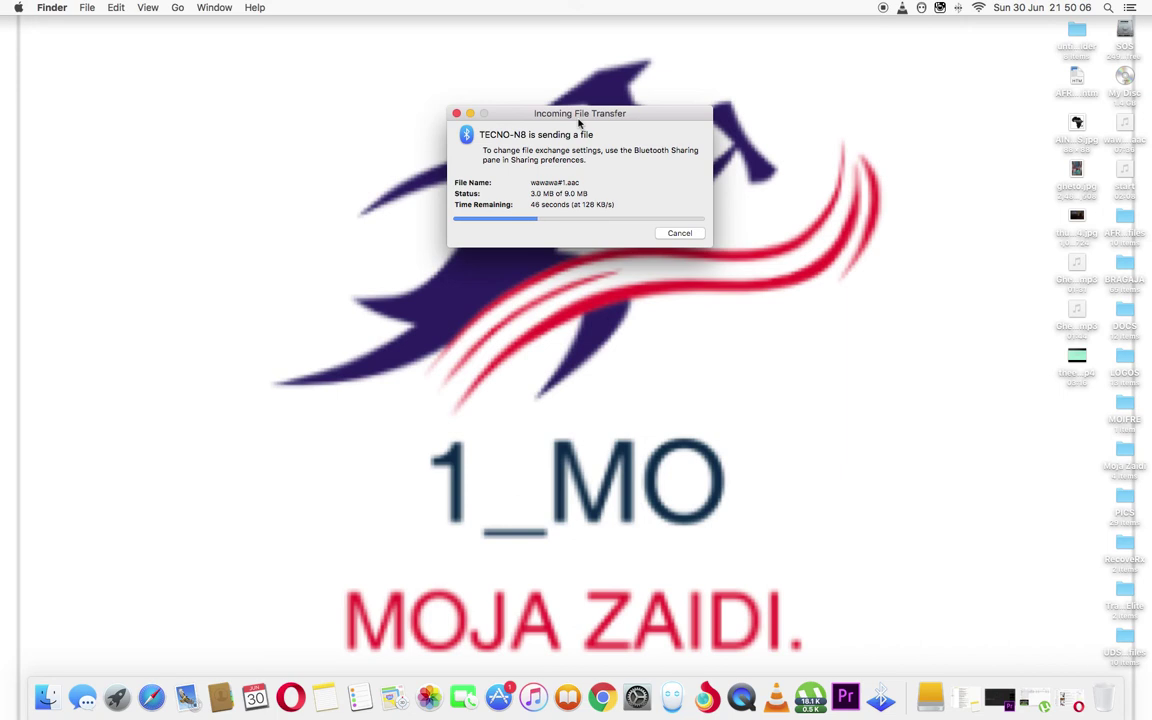
{"action": "left_click_drag", "start_coordinate": [578, 120], "coordinate": [557, 106]}
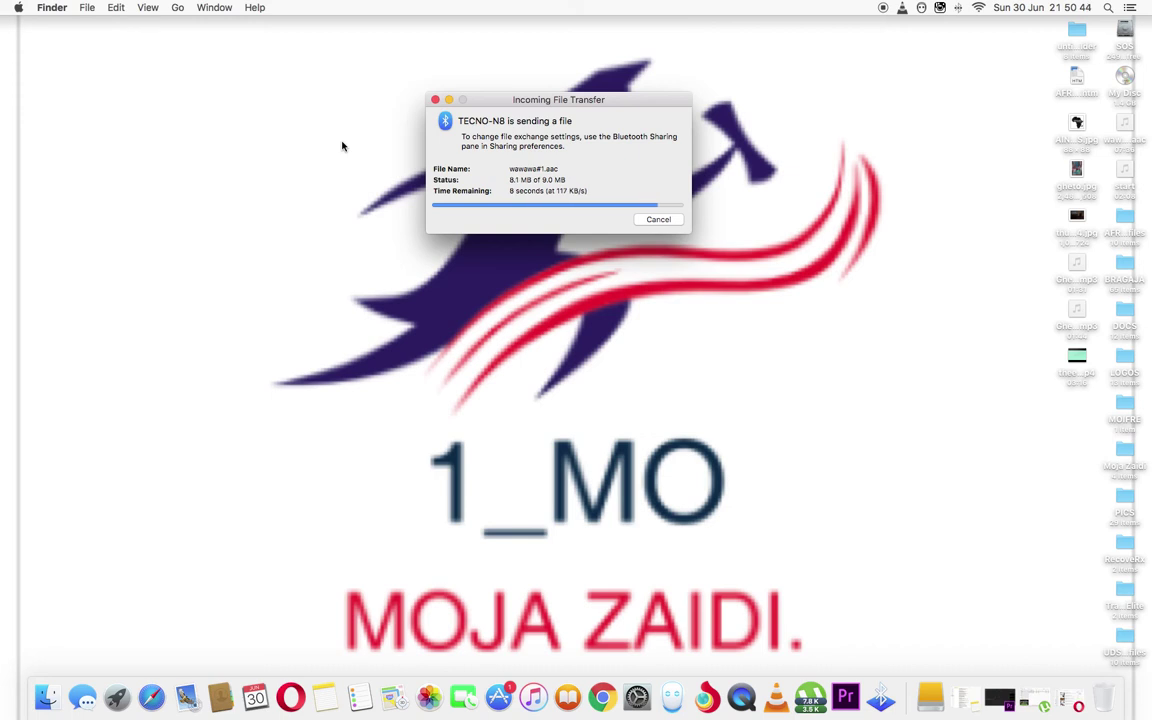
Drag the transfer window left and let wawawa#1.aac finish arriving on the desktop
{"action": "left_click_drag", "start_coordinate": [567, 97], "coordinate": [347, 109]}
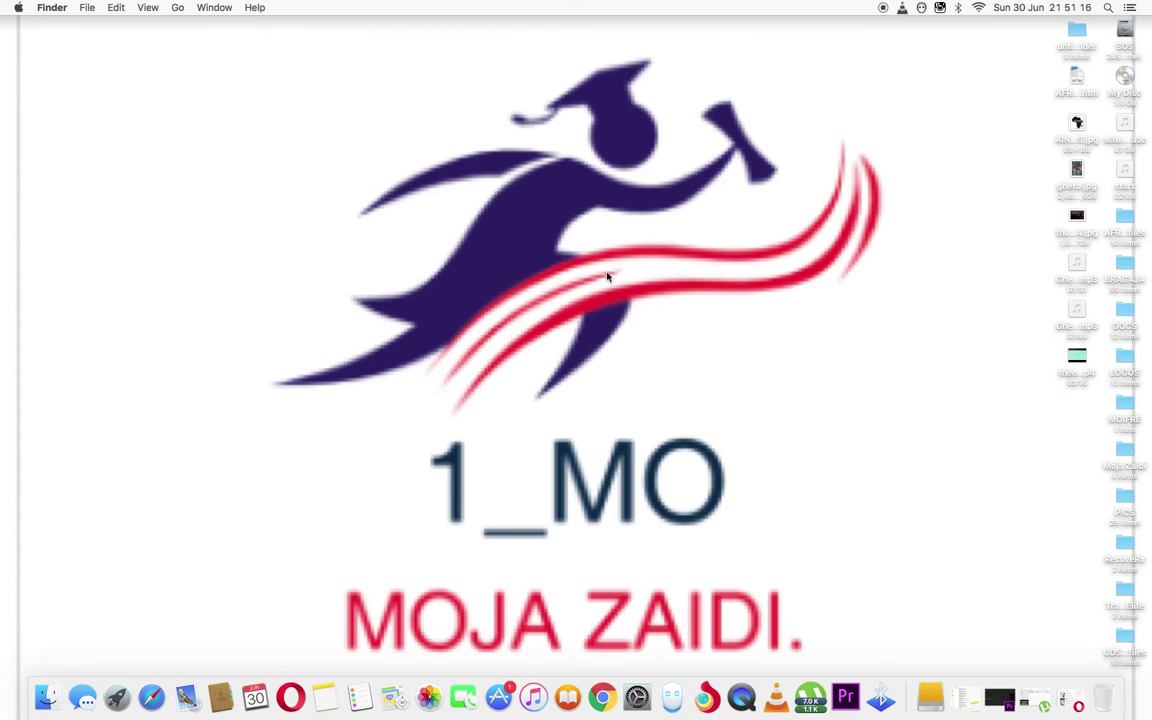
{"action": "left_click", "coordinate": [88, 8]}
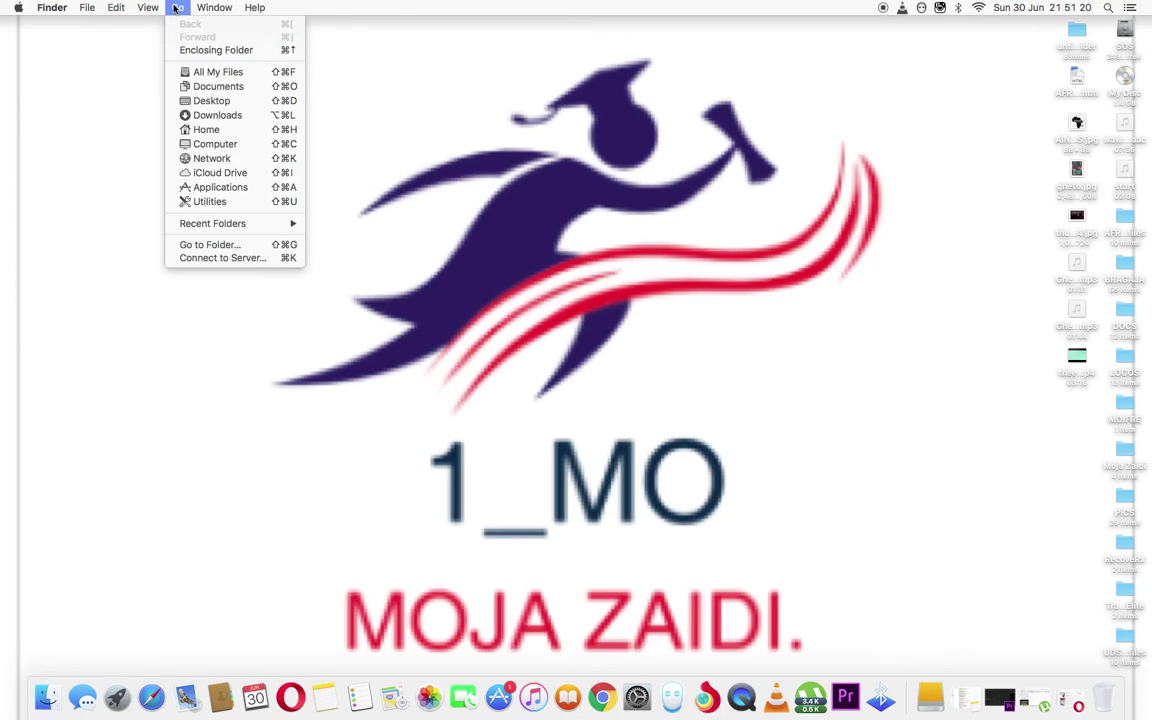
{"action": "key", "text": "Escape"}
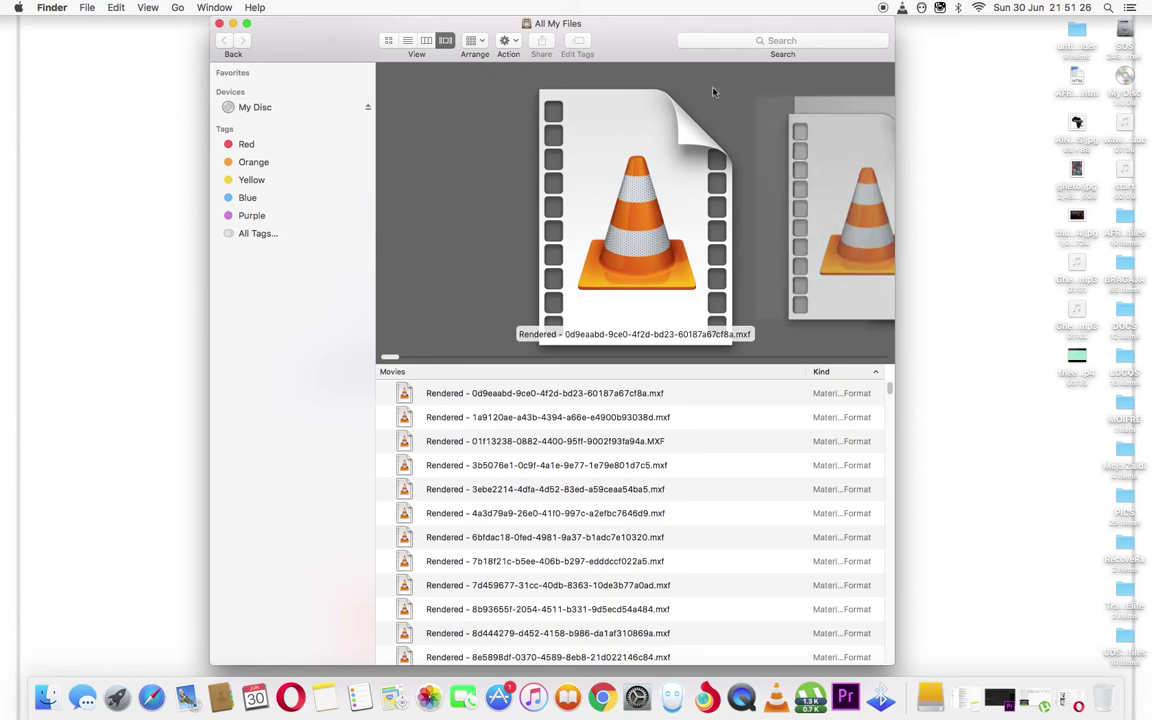
{"action": "left_click", "coordinate": [752, 42]}
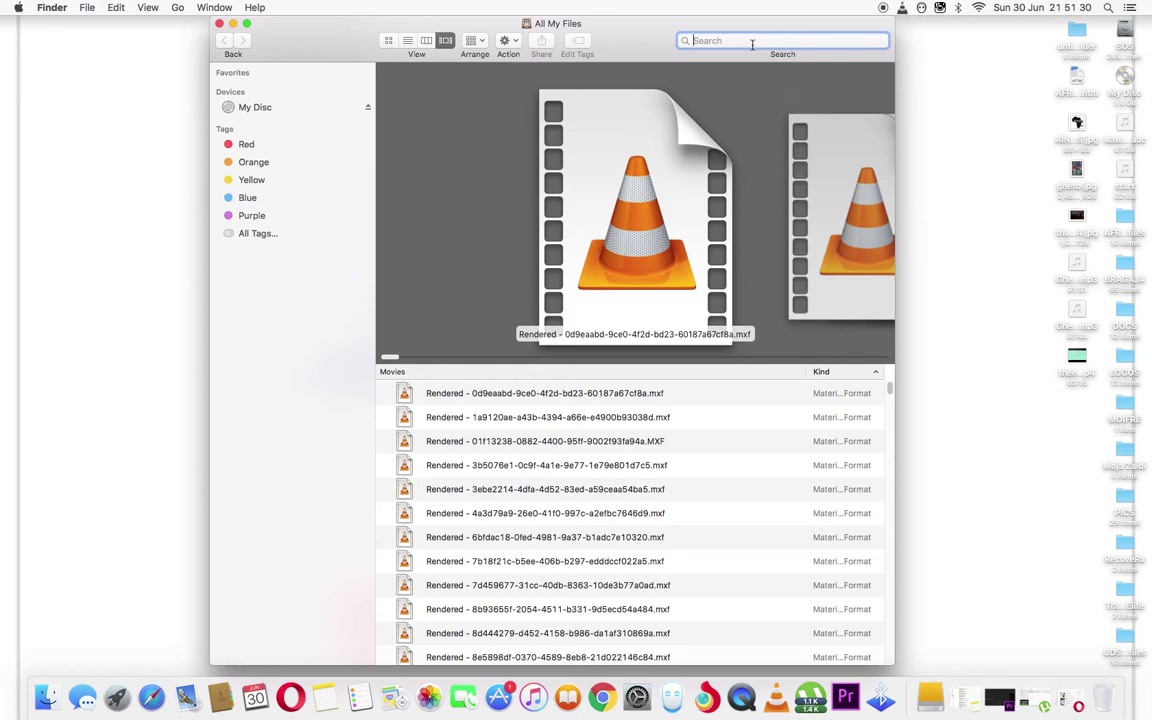
{"action": "type", "text": "wawawa"}
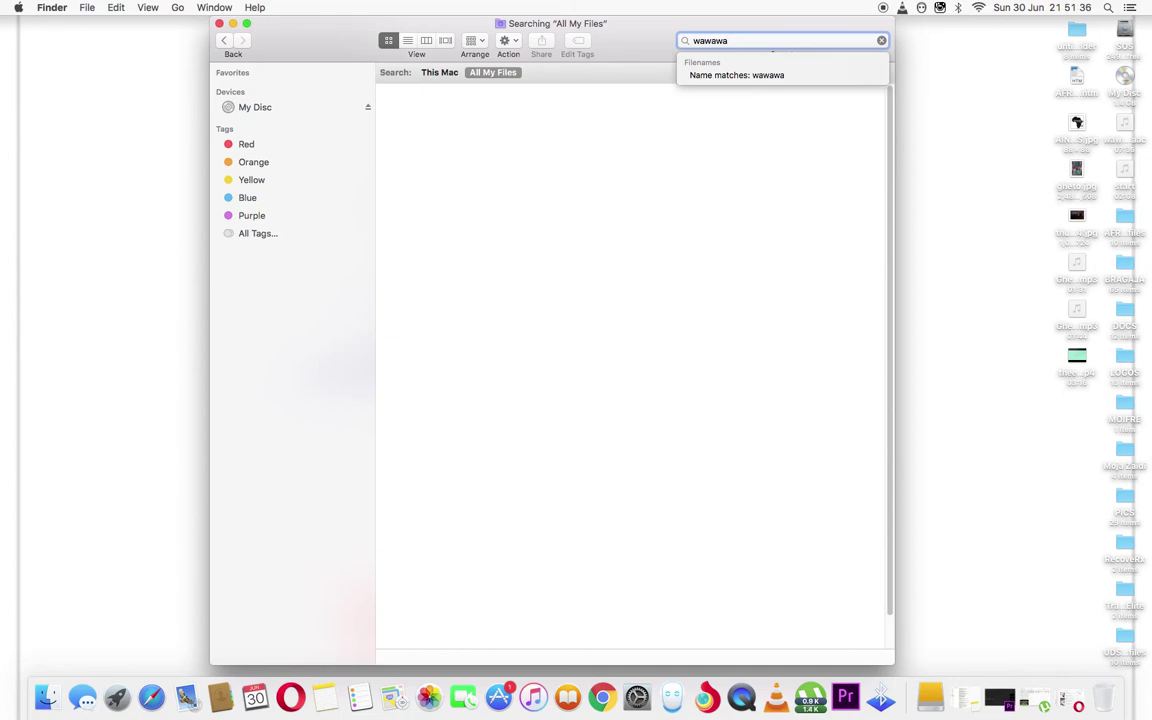
{"action": "key", "text": "Return"}
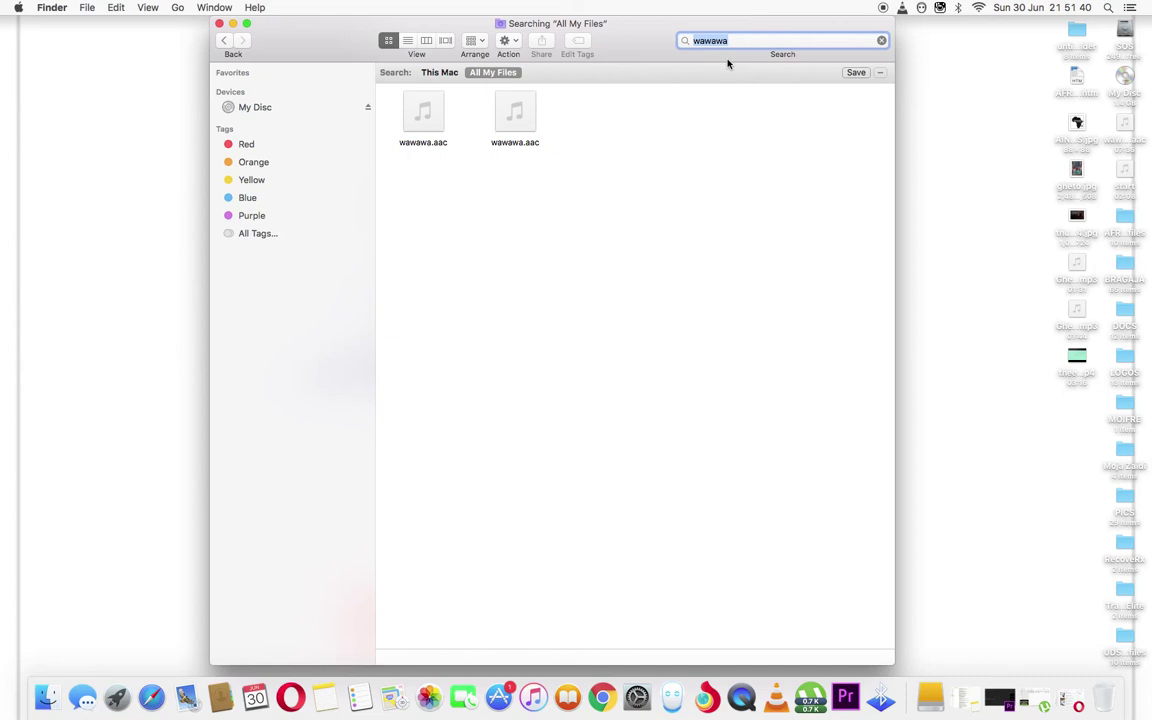
{"action": "left_click", "coordinate": [426, 114]}
{"action": "left_click", "coordinate": [428, 117]}
{"action": "left_click", "coordinate": [515, 116]}
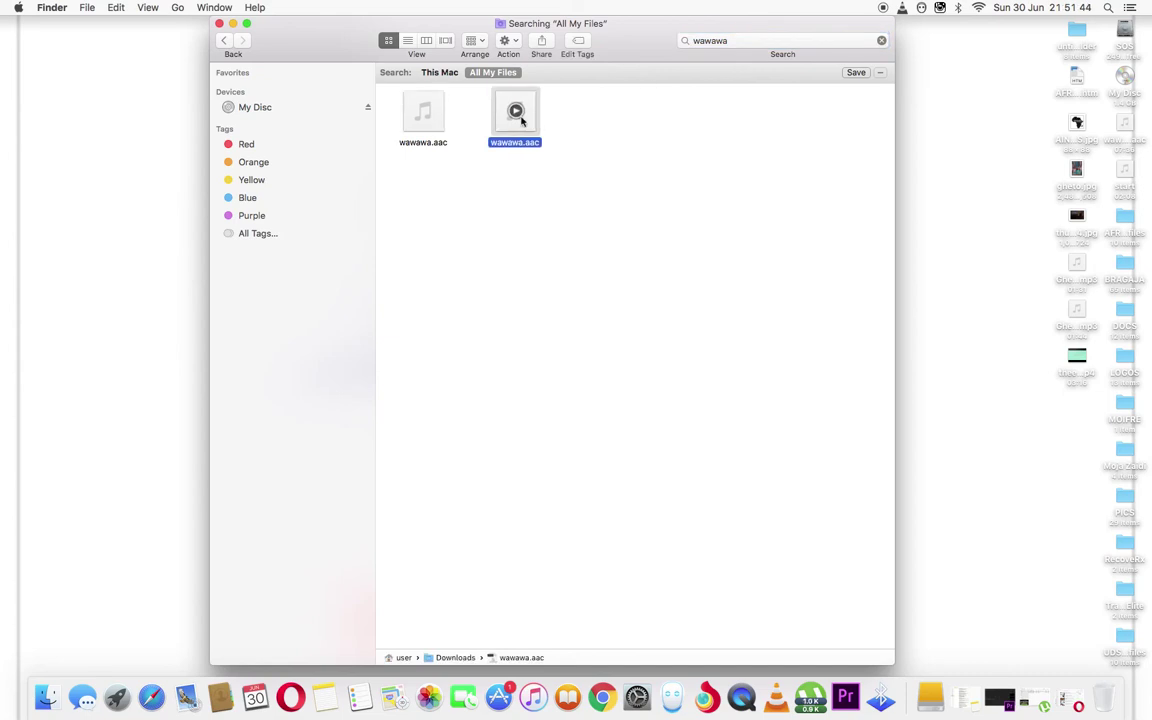
{"action": "right_click", "coordinate": [516, 112]}
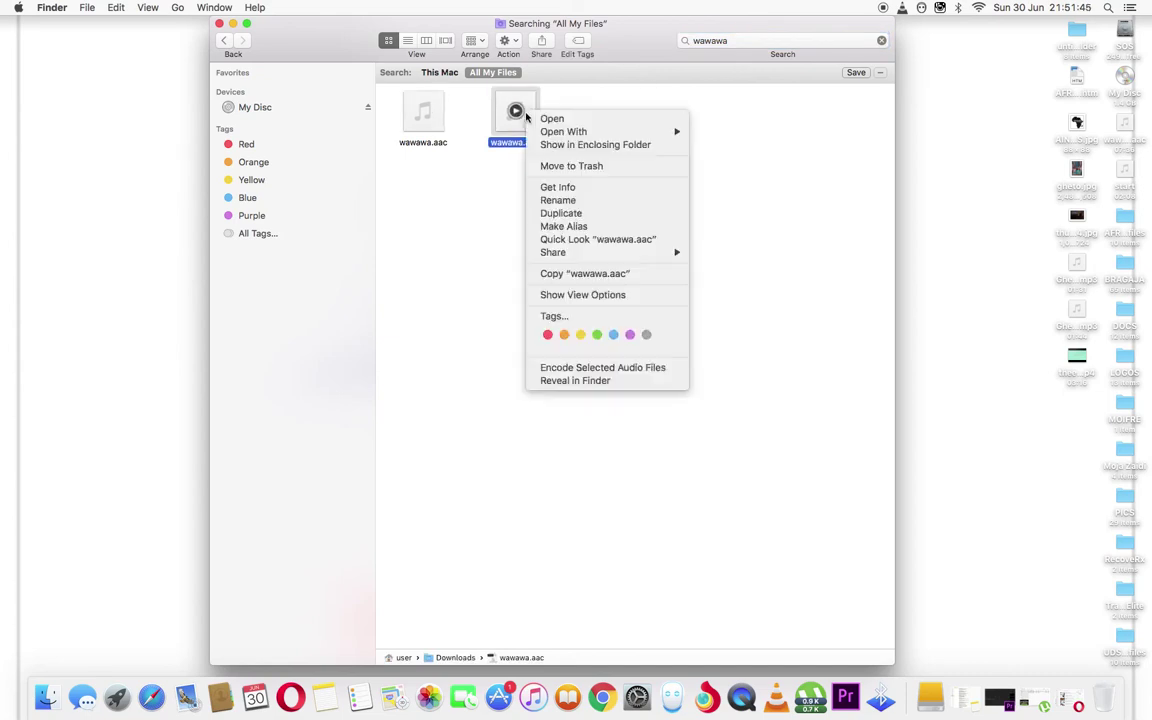
{"action": "left_click", "coordinate": [567, 147]}
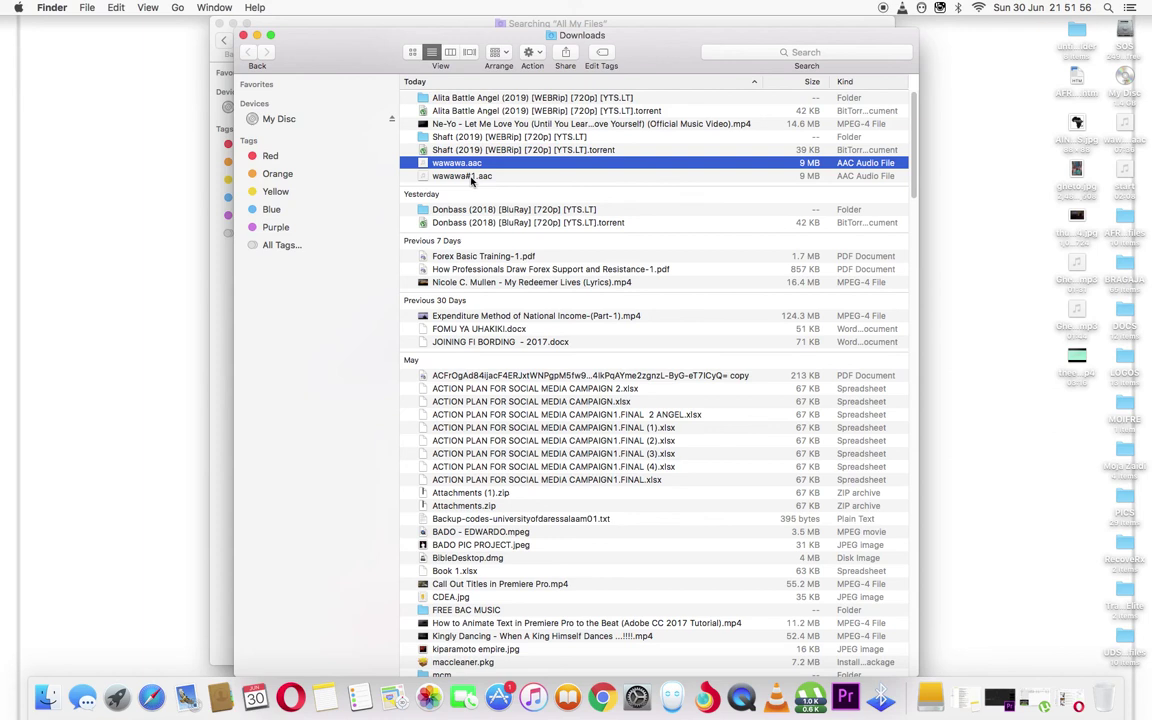
{"action": "left_click", "coordinate": [244, 35]}
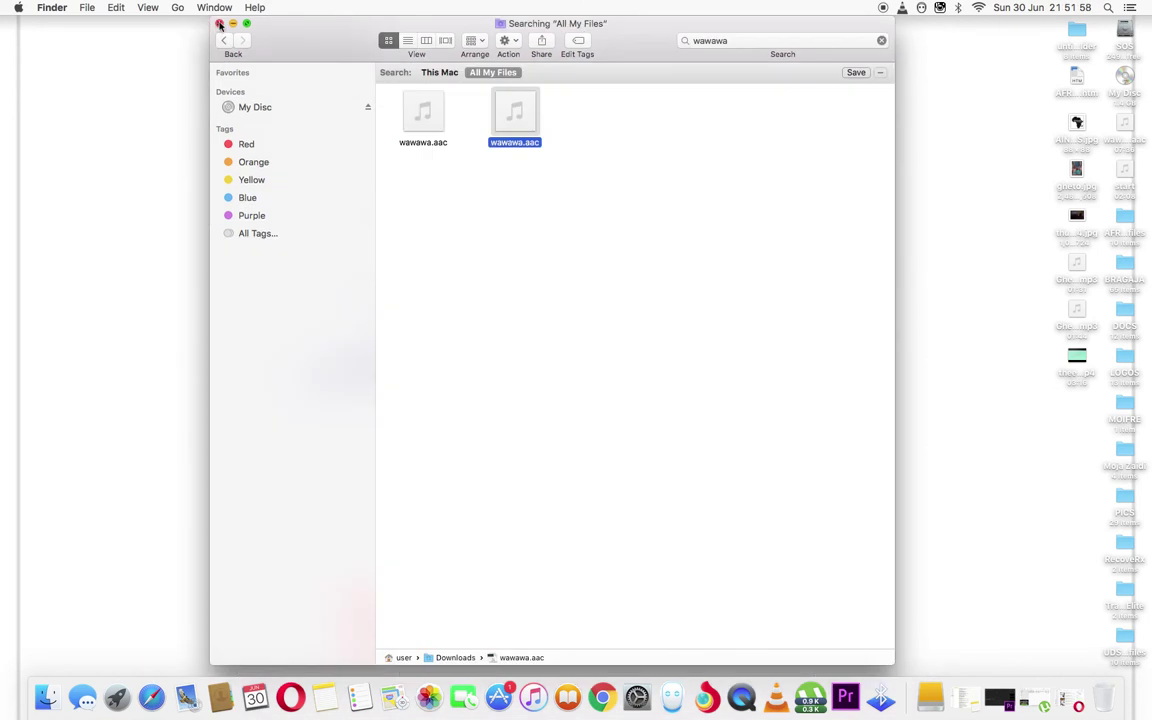
Close the search window, go to SOS > Users > Downloads, and select wawawa#1.aac
{"action": "left_click", "coordinate": [219, 24]}
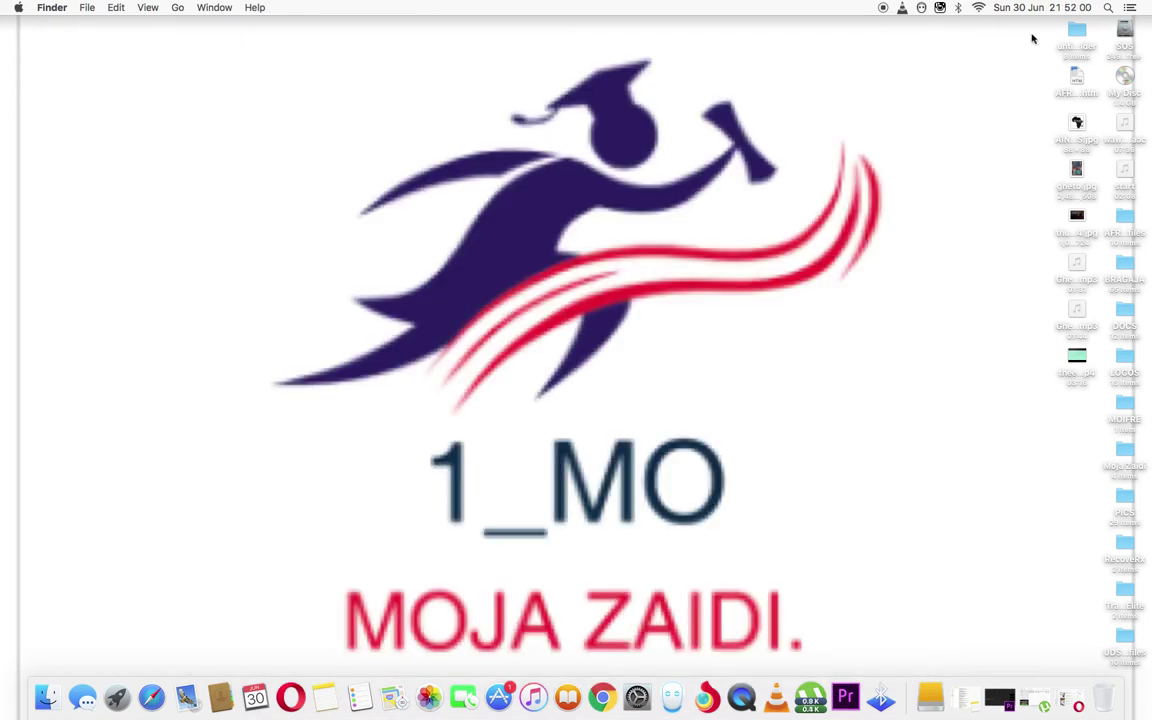
{"action": "left_click", "coordinate": [1124, 35]}
{"action": "double_click", "coordinate": [1124, 35]}
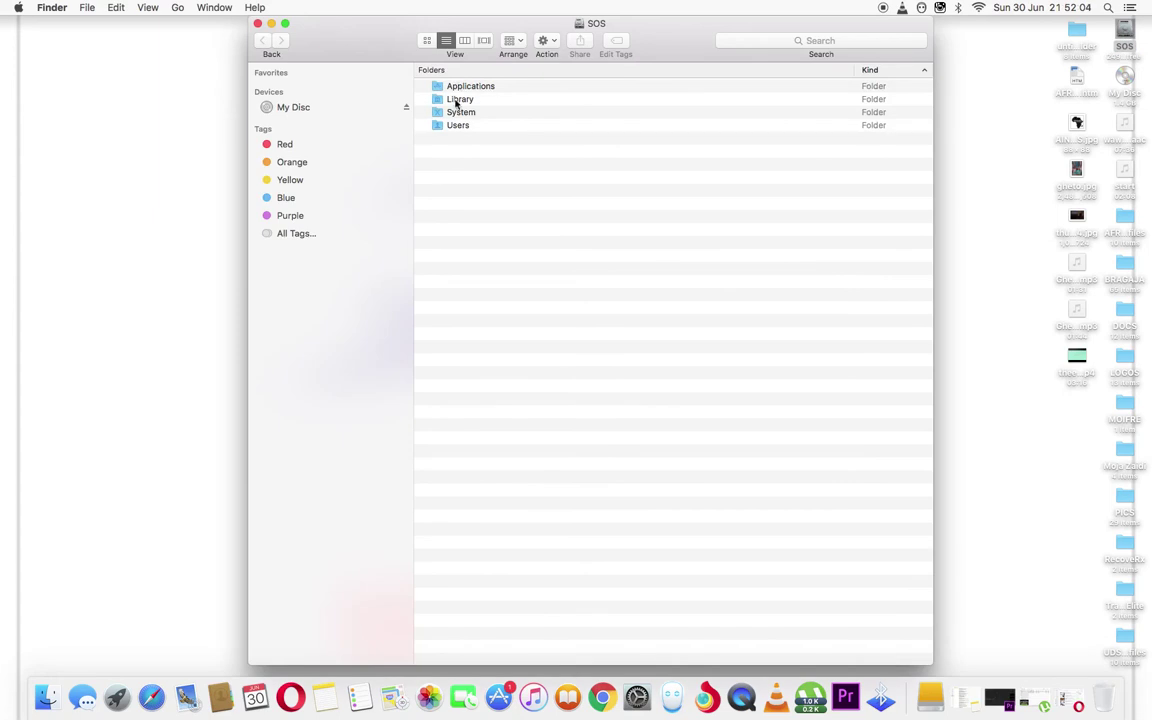
{"action": "double_click", "coordinate": [441, 127]}
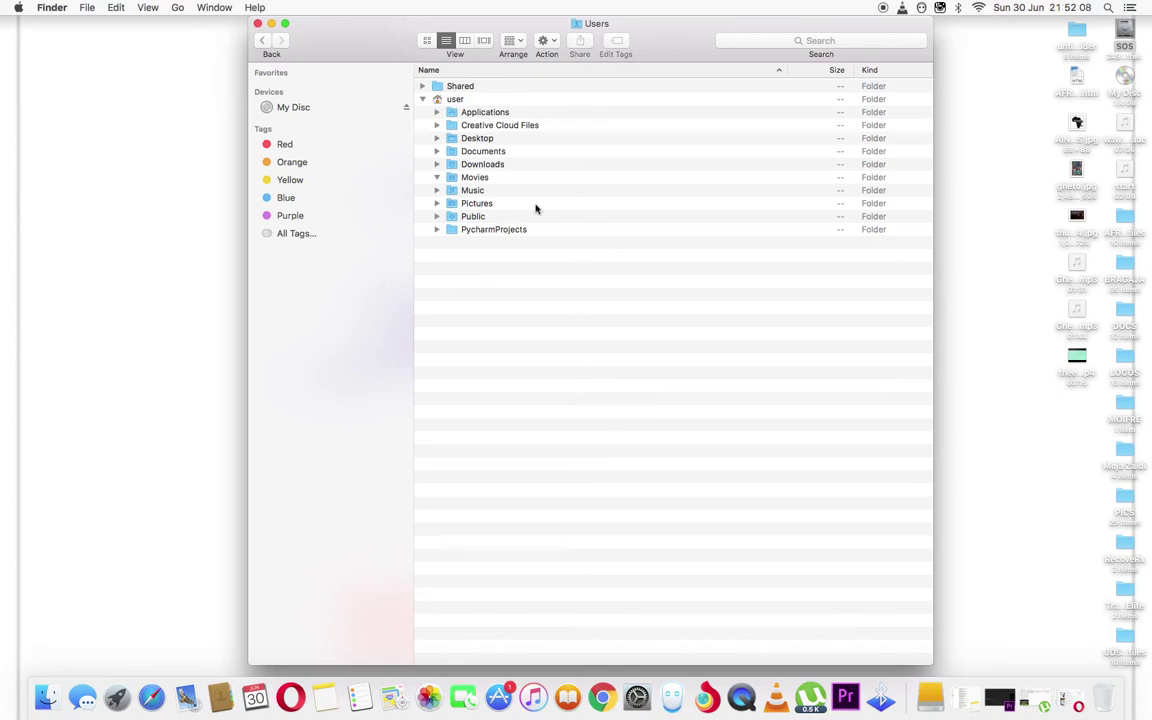
{"action": "left_click", "coordinate": [456, 166]}
{"action": "double_click", "coordinate": [456, 166]}
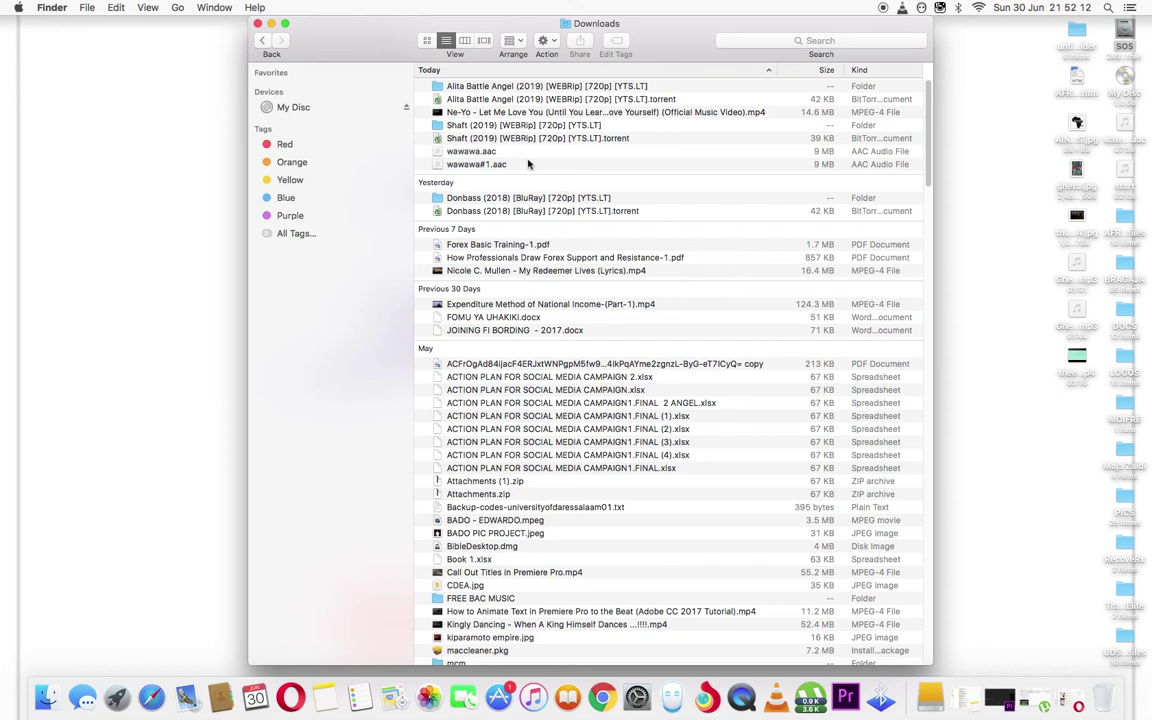
{"action": "left_click", "coordinate": [464, 167]}
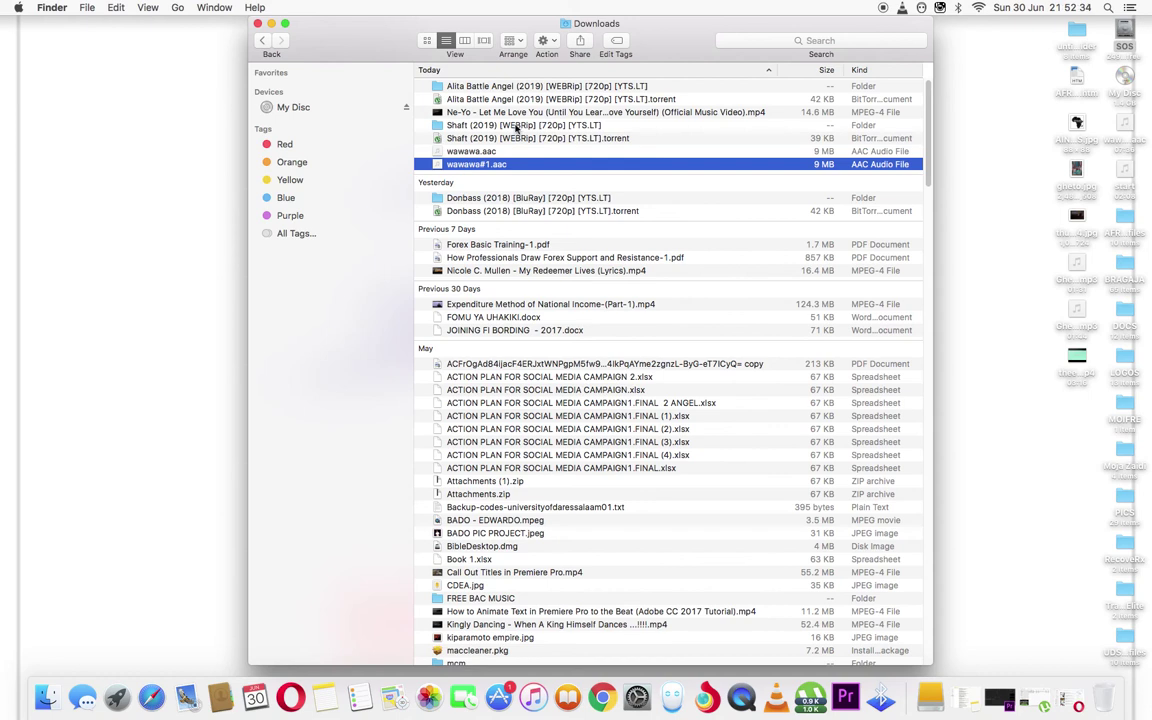
Move the Downloads window aside and open SOS > Users in a second window
{"action": "left_click_drag", "start_coordinate": [758, 26], "coordinate": [534, 26]}
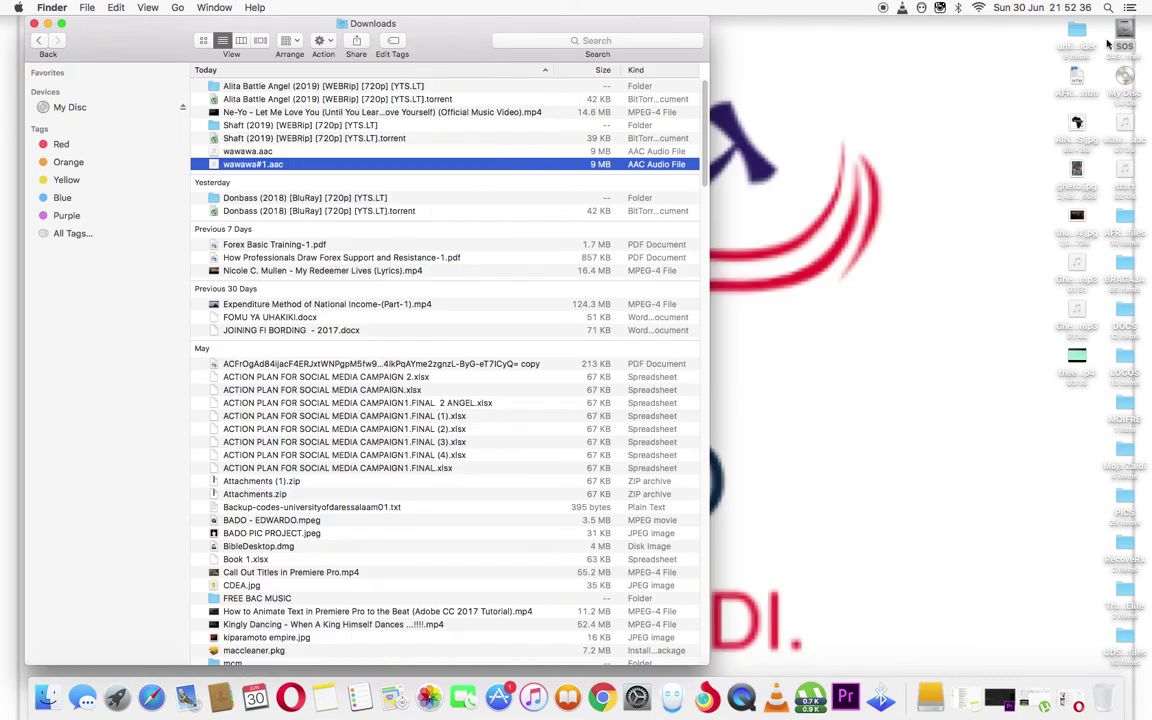
{"action": "left_click", "coordinate": [1123, 32]}
{"action": "double_click", "coordinate": [1123, 32]}
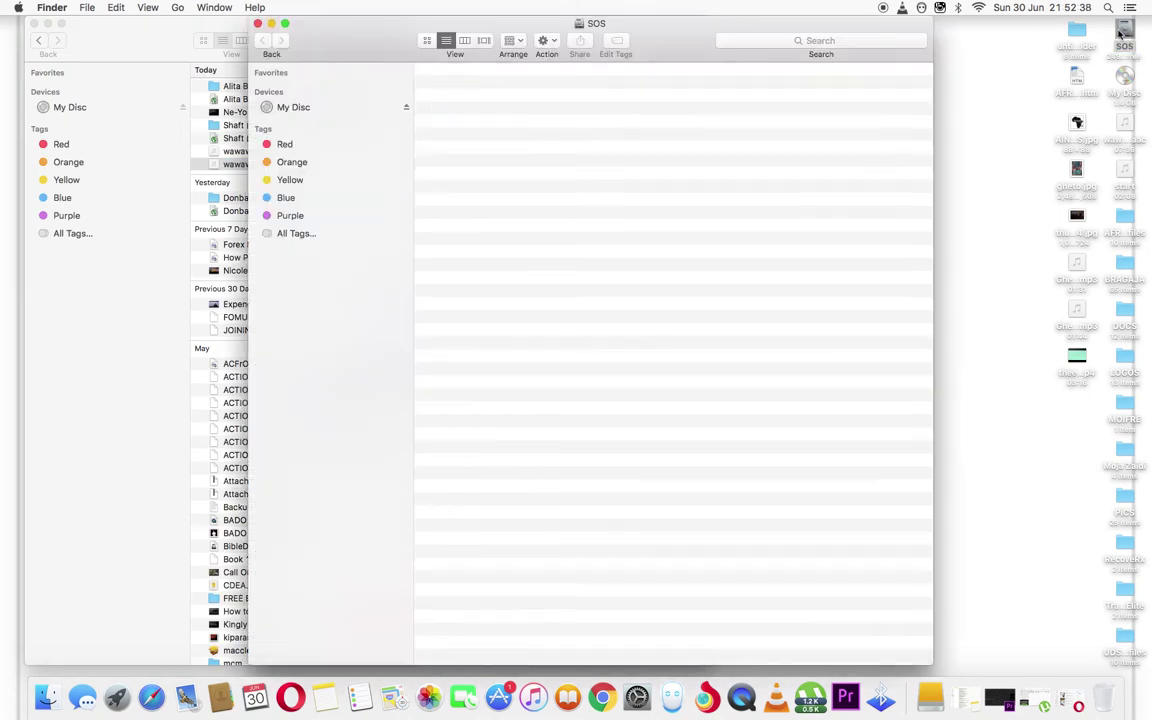
{"action": "left_click", "coordinate": [452, 126]}
{"action": "double_click", "coordinate": [452, 126]}
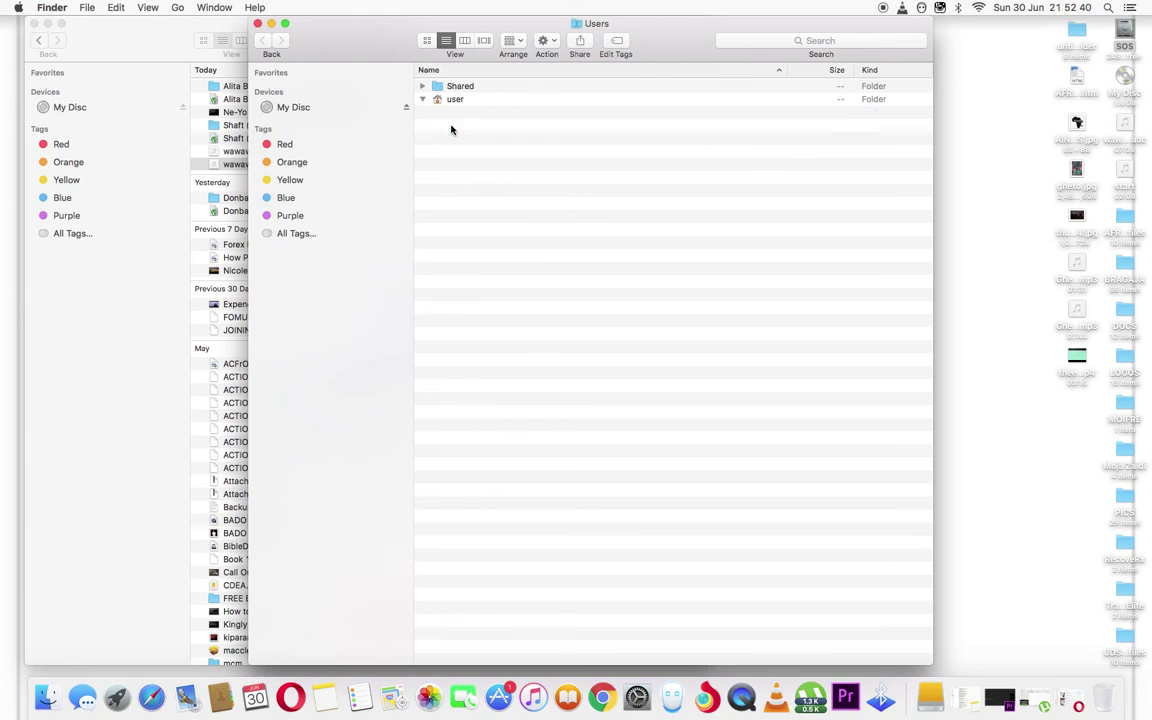
Open the user's Downloads folder, select wawawa#1.aac, then close that window
{"action": "left_click", "coordinate": [422, 99]}
{"action": "double_click", "coordinate": [490, 163]}
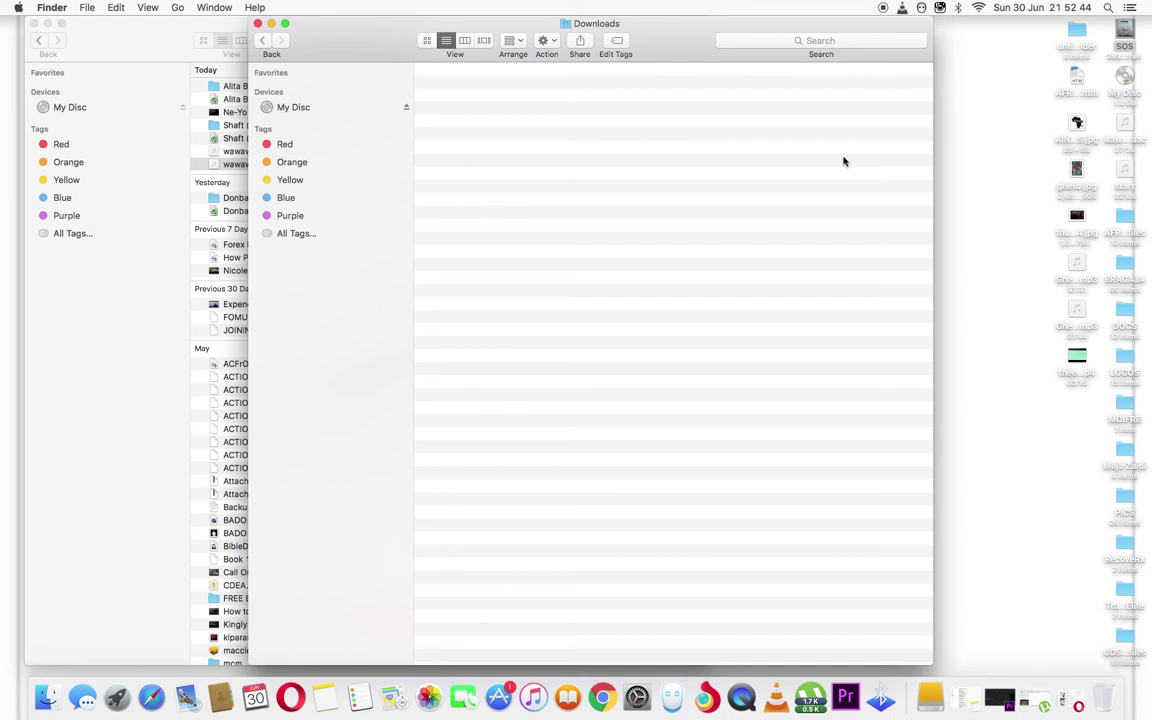
{"action": "left_click", "coordinate": [447, 165]}
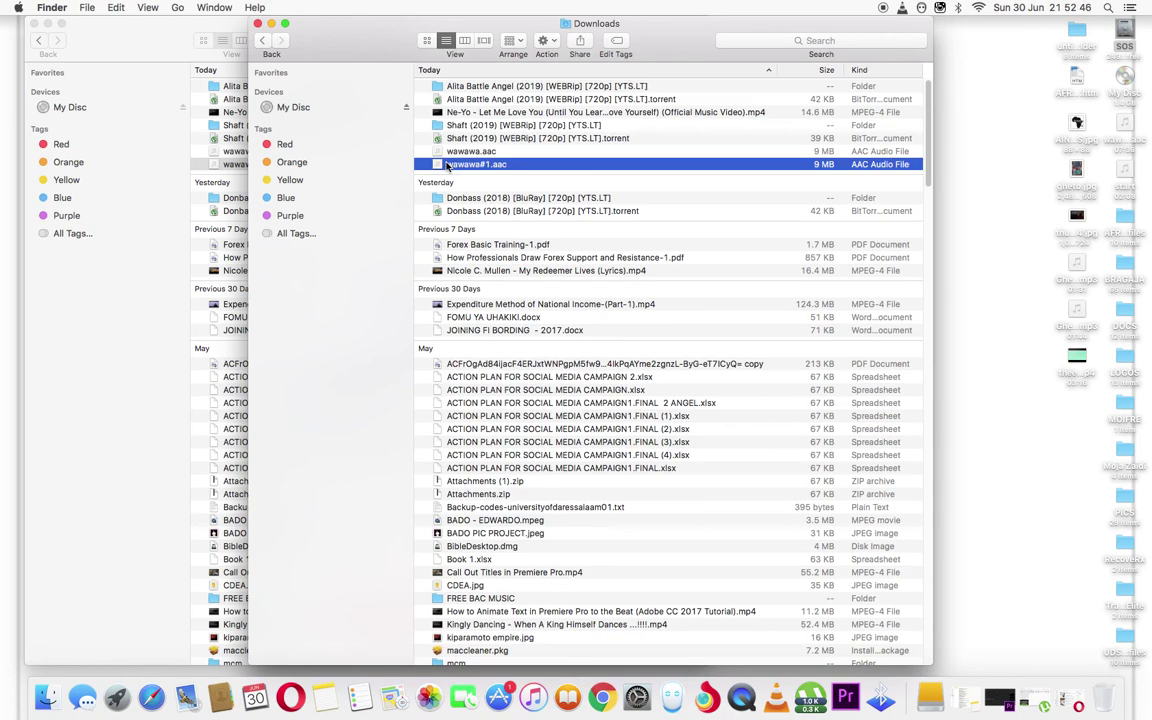
{"action": "left_click", "coordinate": [257, 22]}
Close the remaining Downloads window and open All My Files in a new window
{"action": "left_click", "coordinate": [33, 22]}
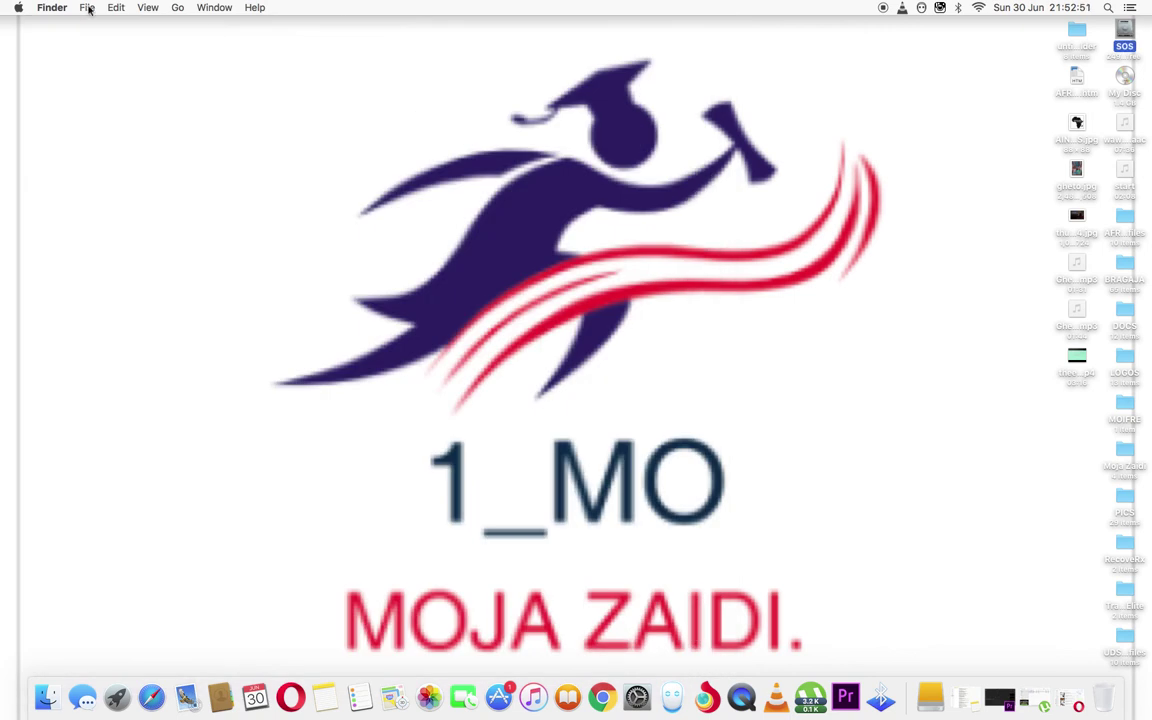
{"action": "left_click", "coordinate": [177, 9]}
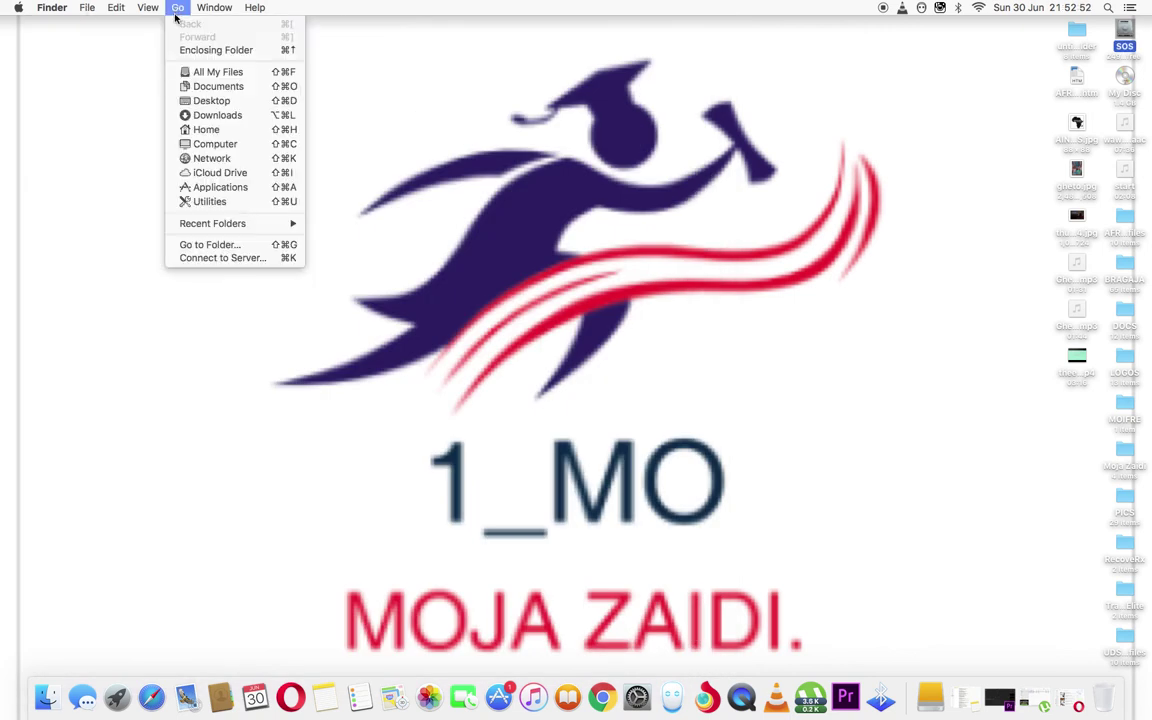
{"action": "left_click", "coordinate": [192, 76]}
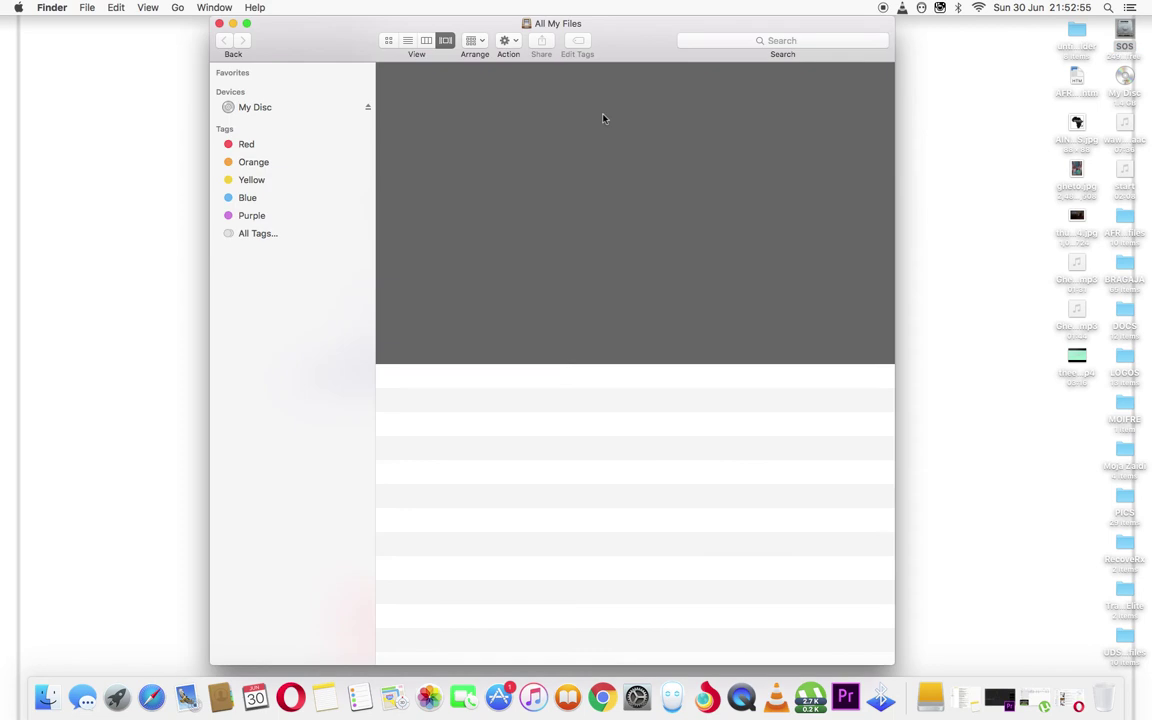
Search for 'wawawa' and bring up the context menu of the second wawawa.aac result
{"action": "left_click", "coordinate": [789, 40]}
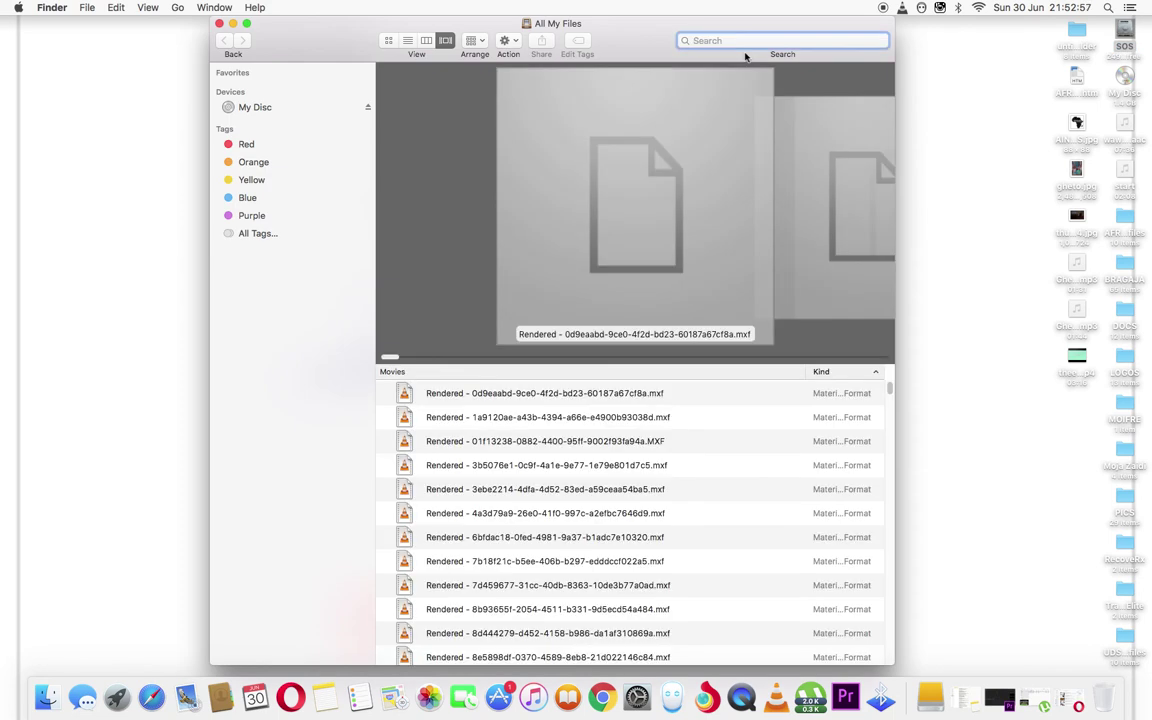
{"action": "type", "text": "wawawa"}
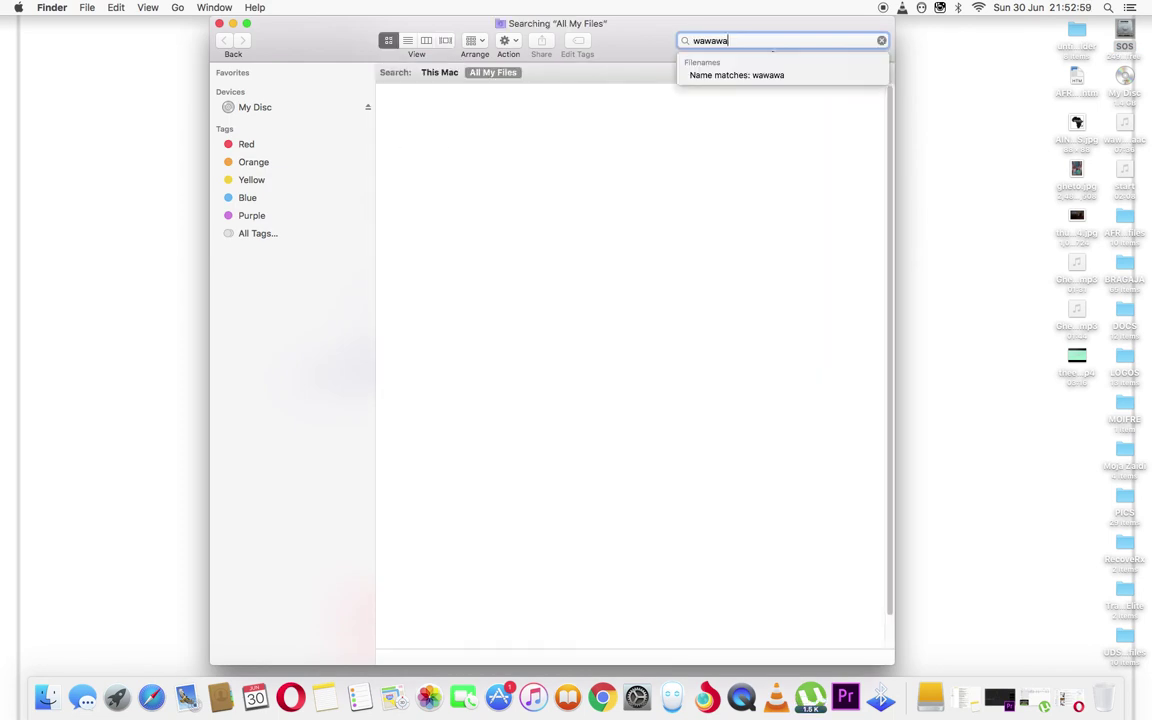
{"action": "key", "text": "Return"}
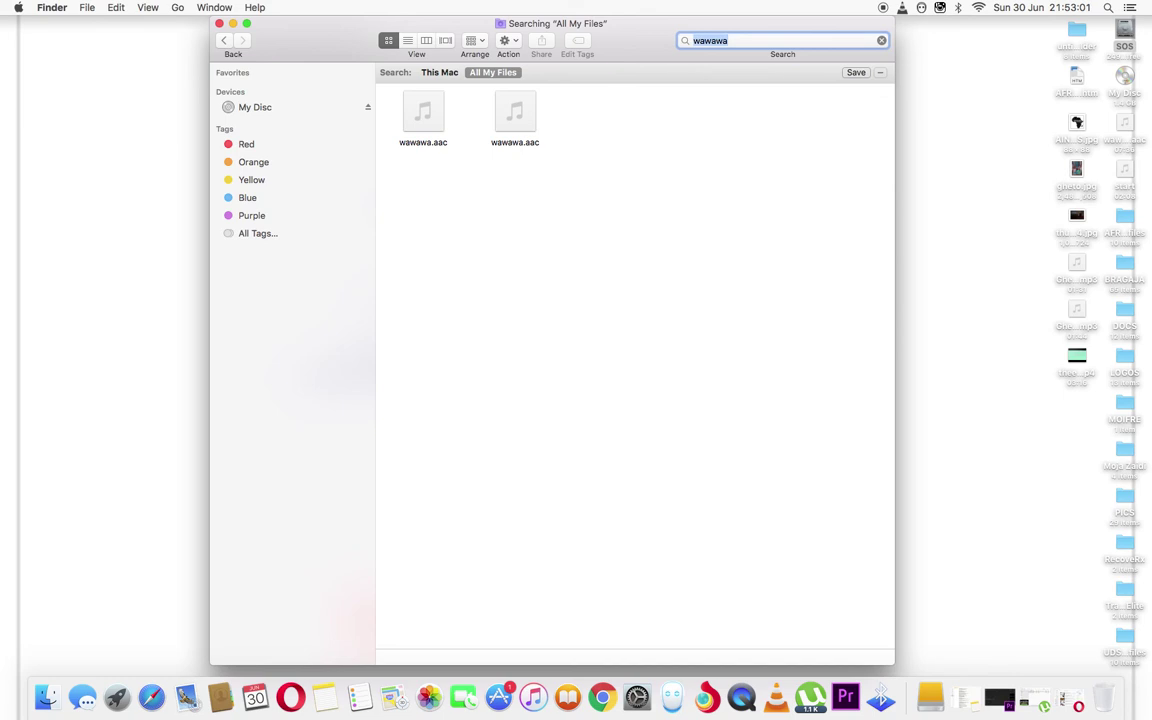
{"action": "right_click", "coordinate": [516, 118]}
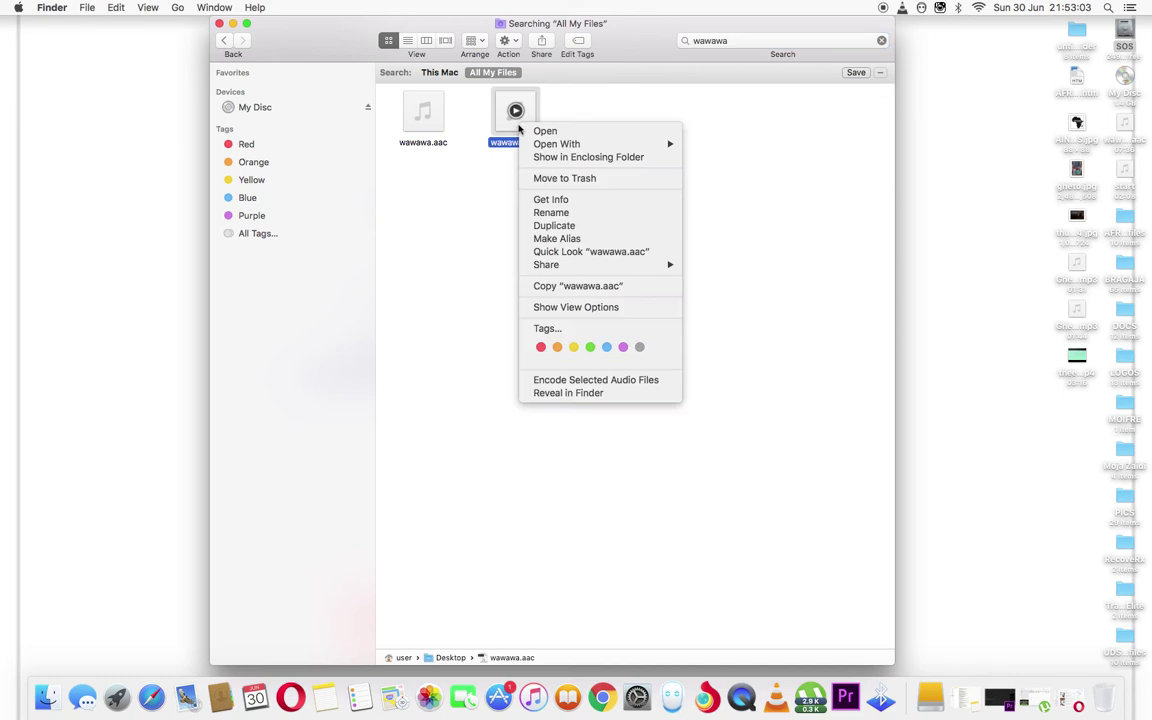
Choose Show in Enclosing Folder to reveal the second wawawa.aac in the Desktop folder
{"action": "left_click", "coordinate": [610, 157]}
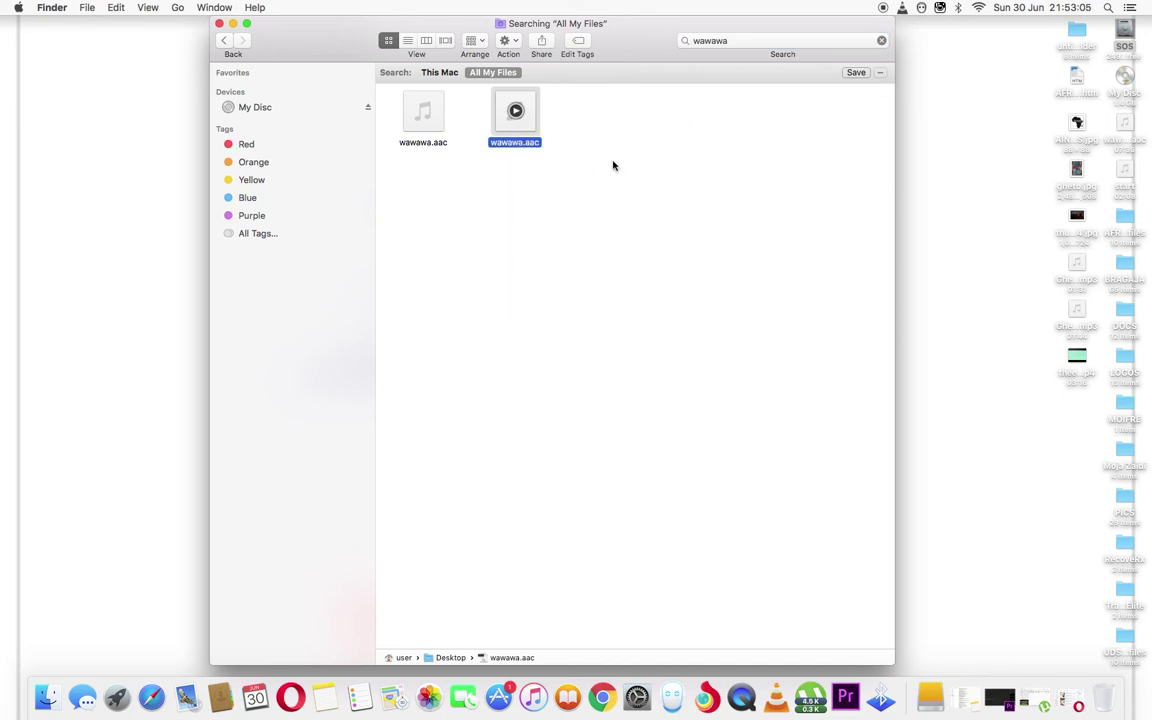